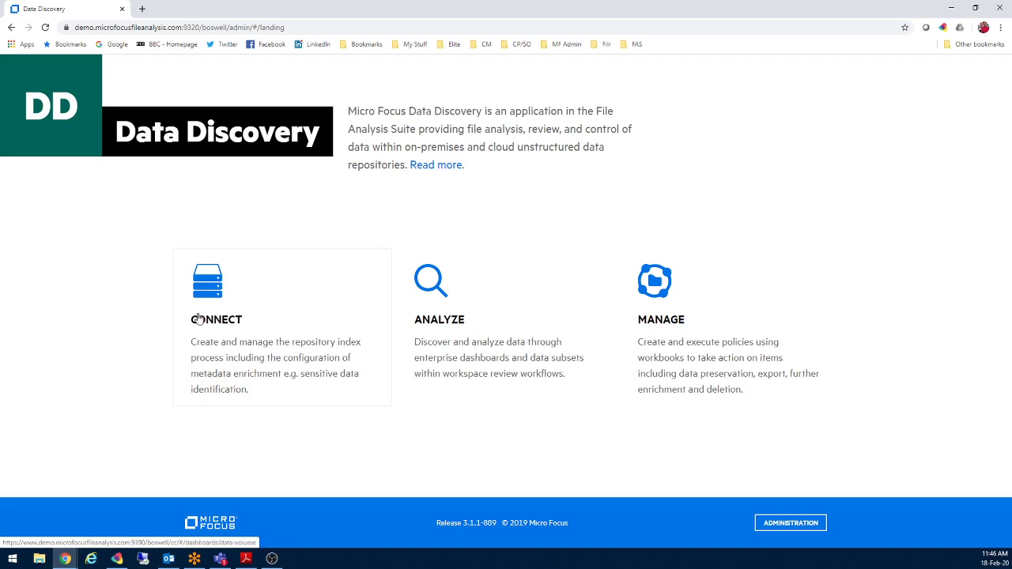
# Open the demo-file-system repository for editing from the Connect area's repository list and review its general settings.
pyautogui.click(241, 336)
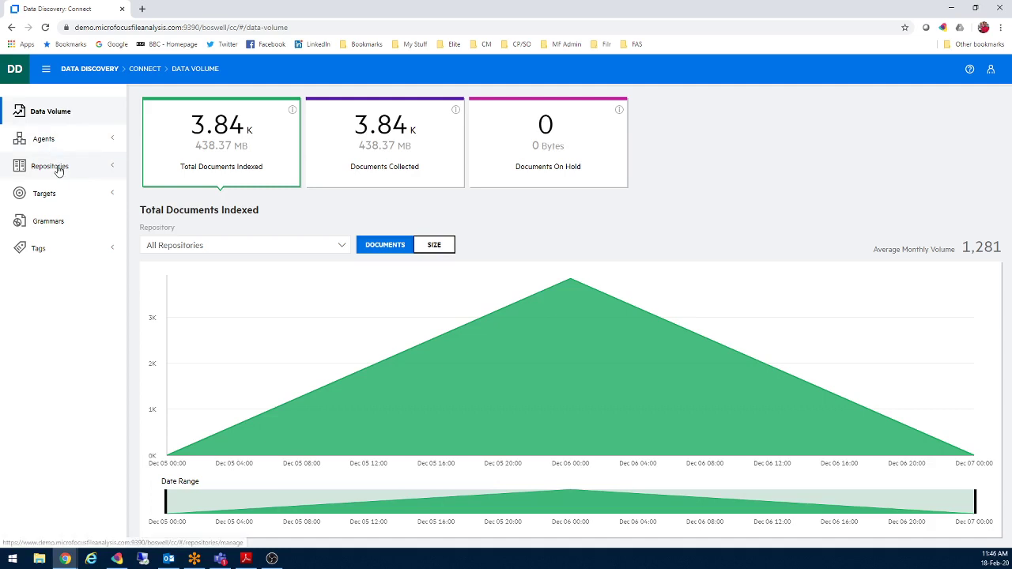
pyautogui.click(109, 167)
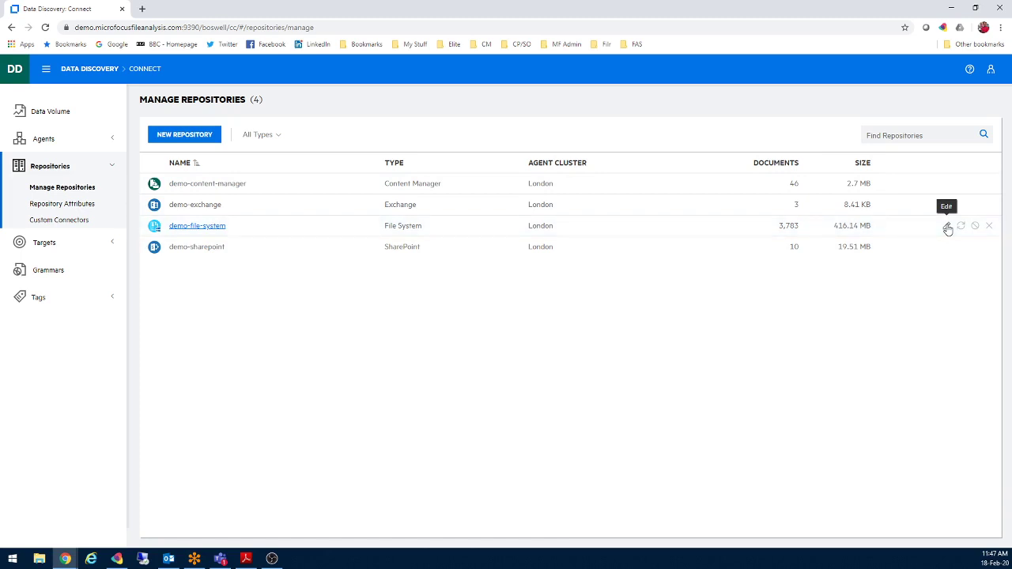
pyautogui.click(948, 228)
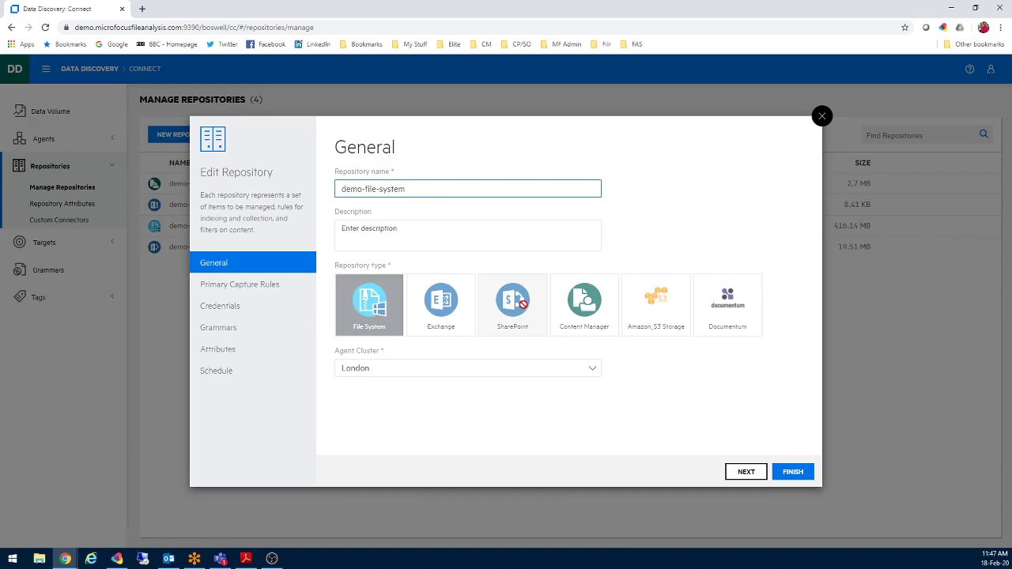
pyautogui.moveTo(417, 191); pyautogui.dragTo(335, 196)
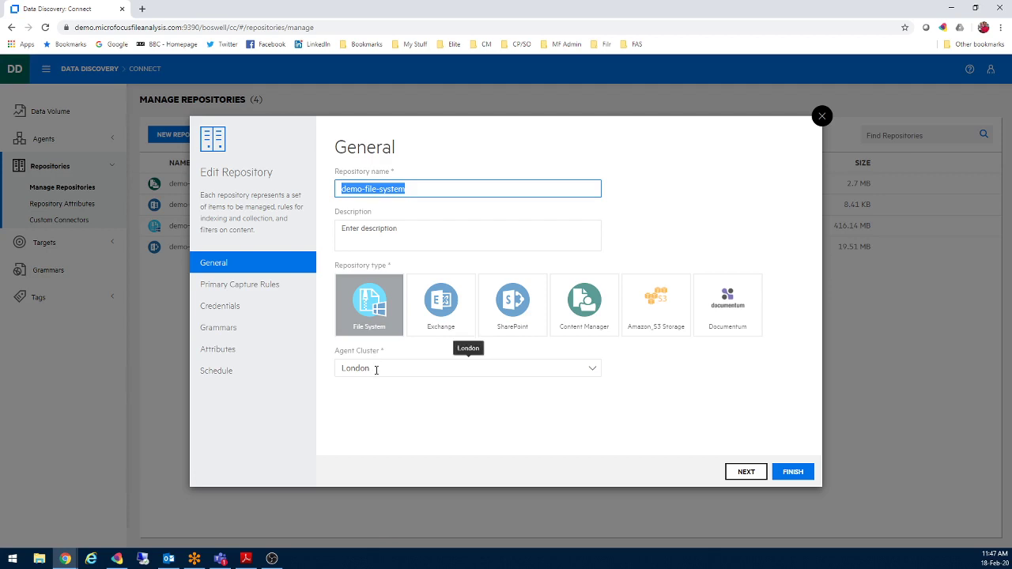
# Review the repository's primary capture rules, including its directory path, and its credentials.
pyautogui.click(254, 286)
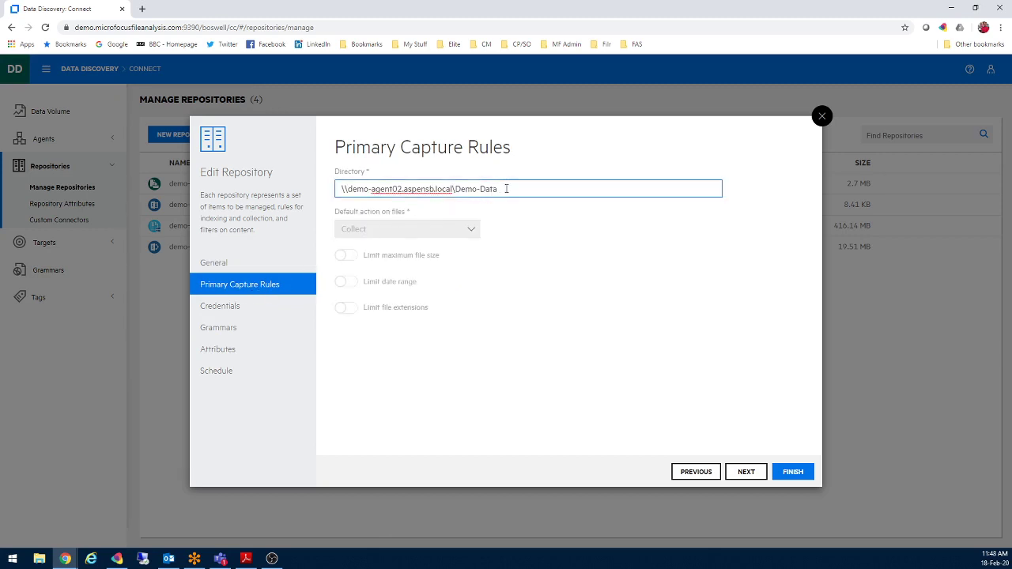
pyautogui.moveTo(506, 189); pyautogui.dragTo(337, 180)
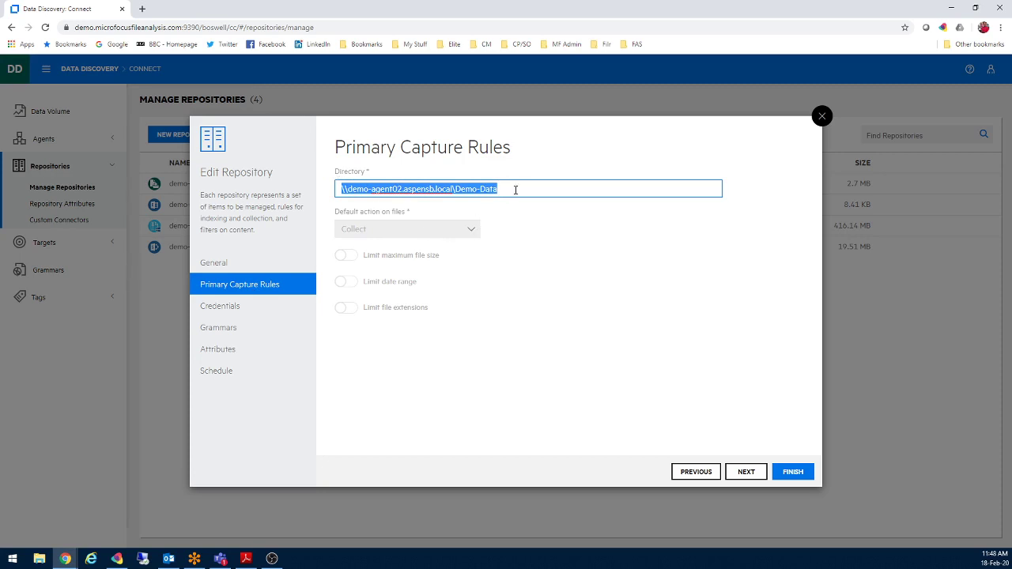
pyautogui.moveTo(514, 189); pyautogui.dragTo(337, 193)
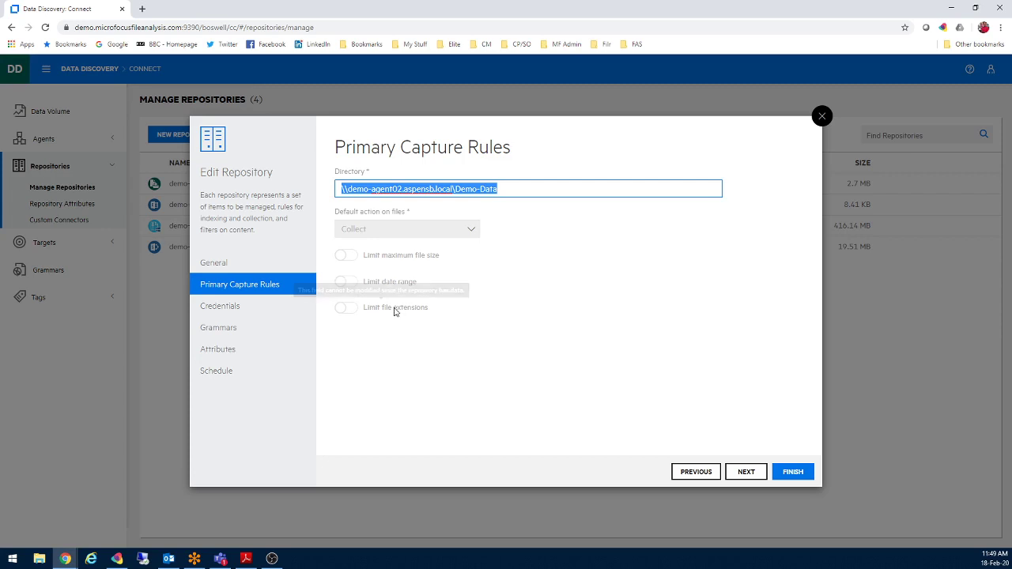
pyautogui.click(228, 310)
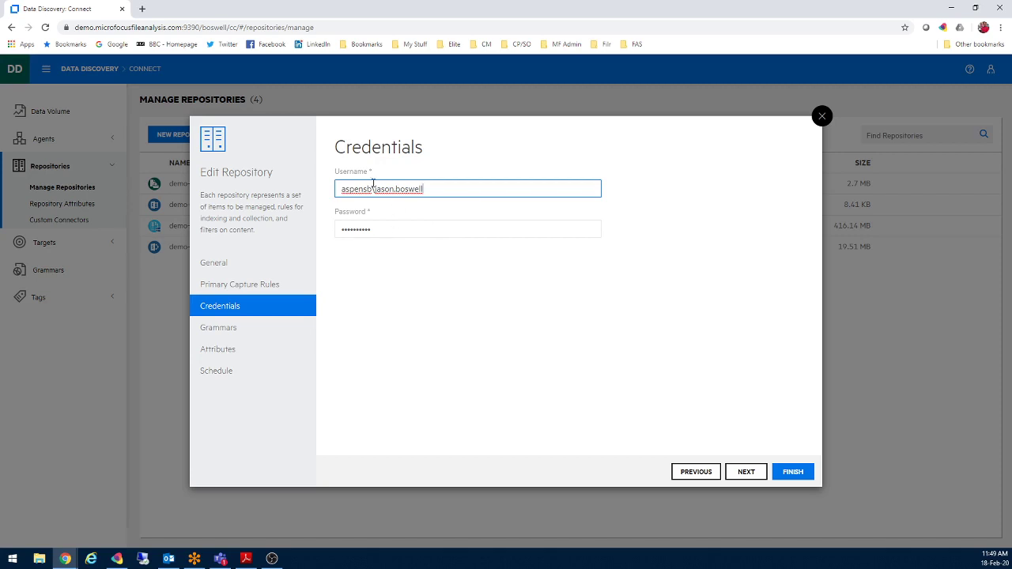
# Examine the grammars enabled for the repository, including the entities under Contact Data and Internal Data.
pyautogui.click(233, 333)
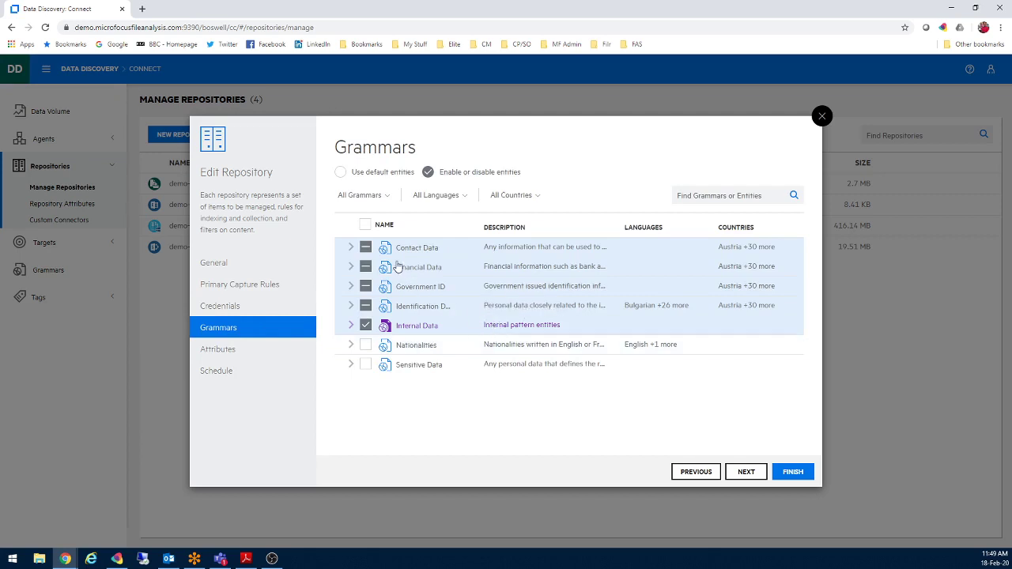
pyautogui.click(352, 248)
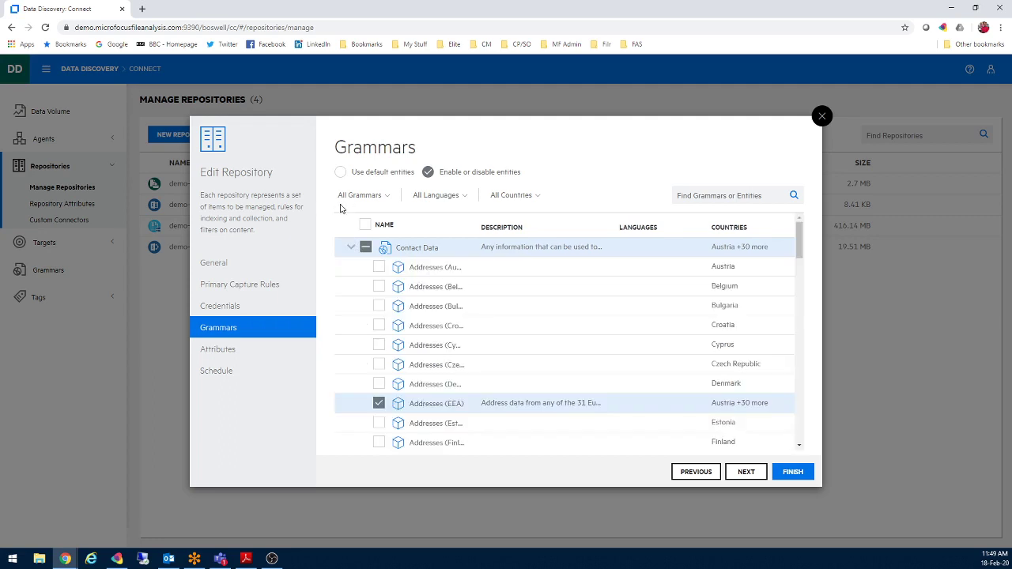
pyautogui.scroll(-3, 484, 332)
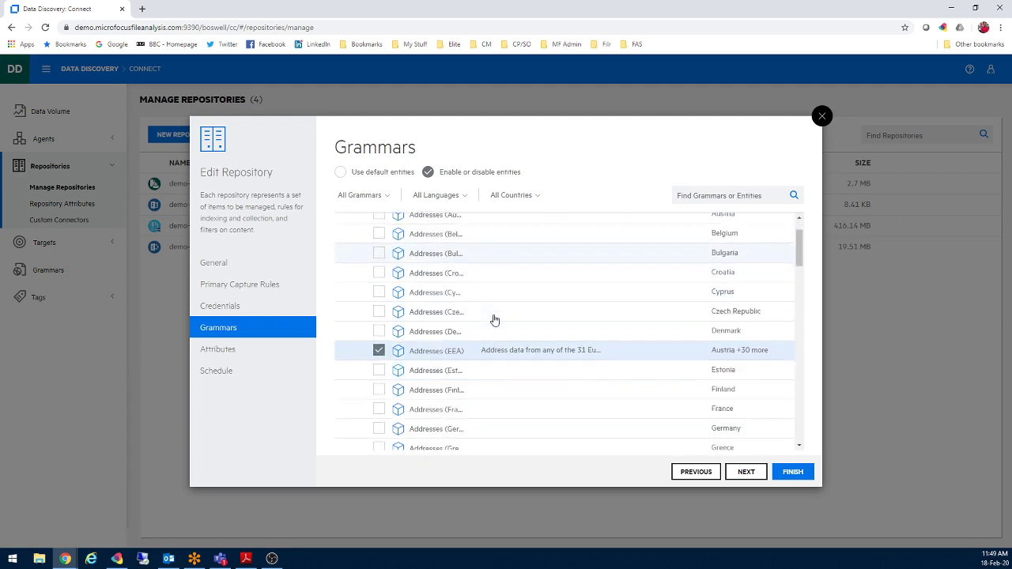
pyautogui.scroll(-2, 494, 319)
pyautogui.scroll(5, 494, 320)
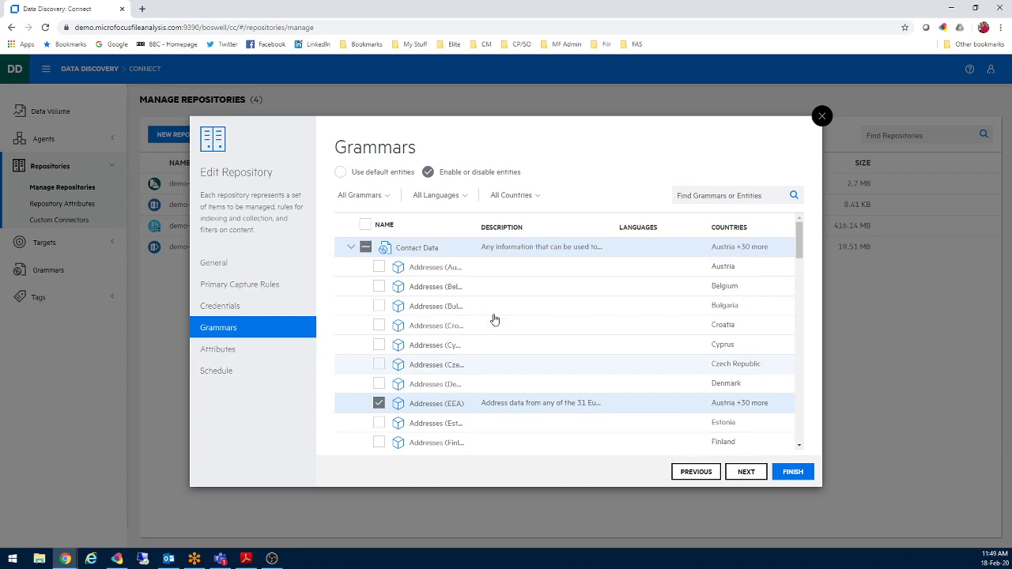
pyautogui.click(351, 248)
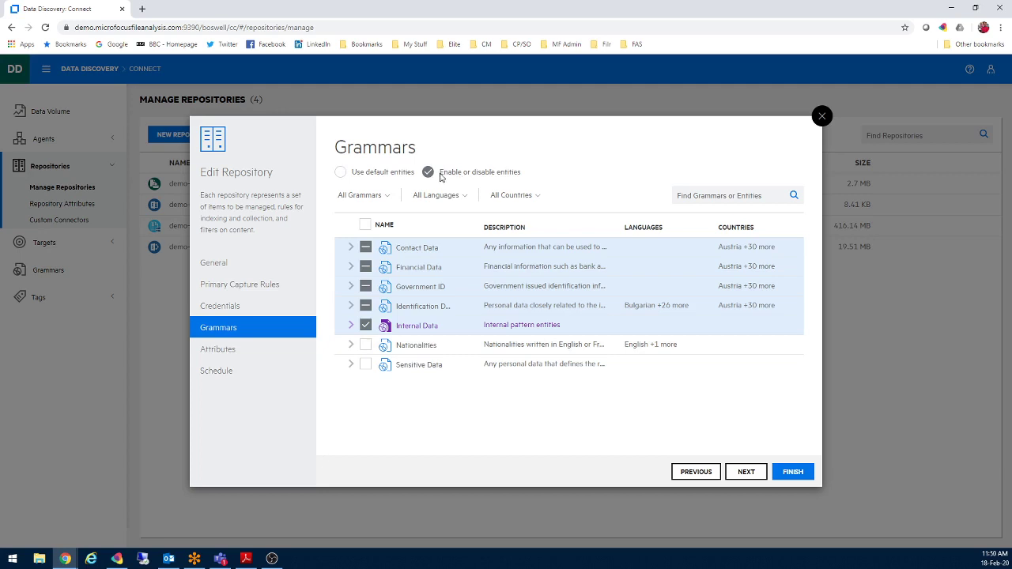
pyautogui.click(351, 326)
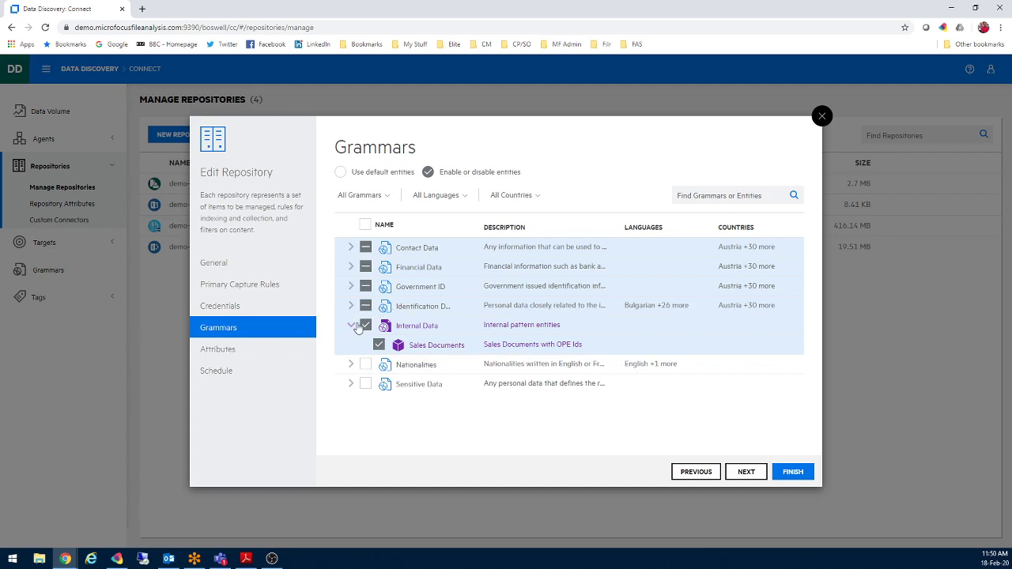
# Try assigning Finance as the repository's Department attribute, view its schedule settings, and leave the repository editor without saving.
pyautogui.click(745, 473)
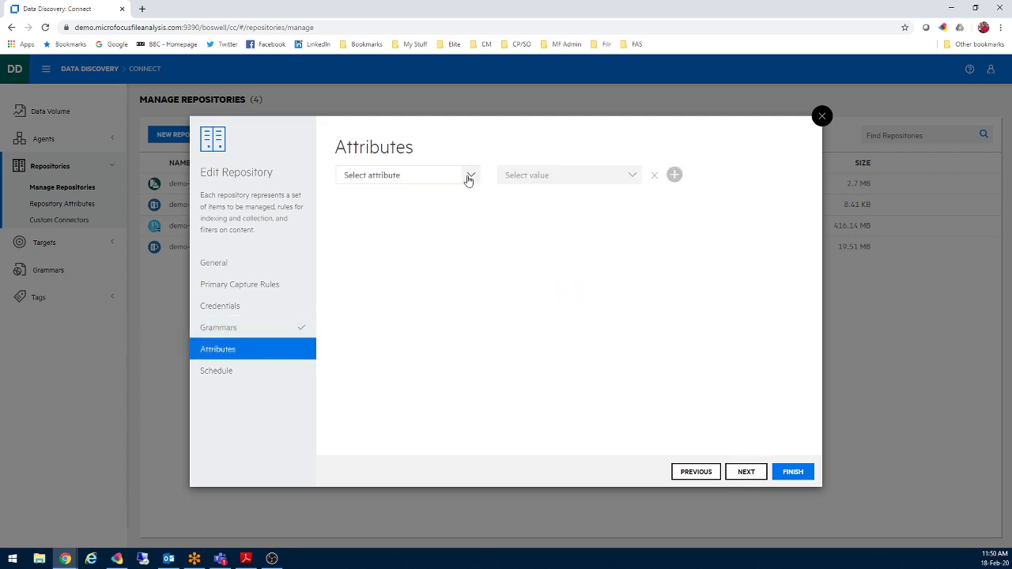
pyautogui.click(470, 176)
pyautogui.click(393, 218)
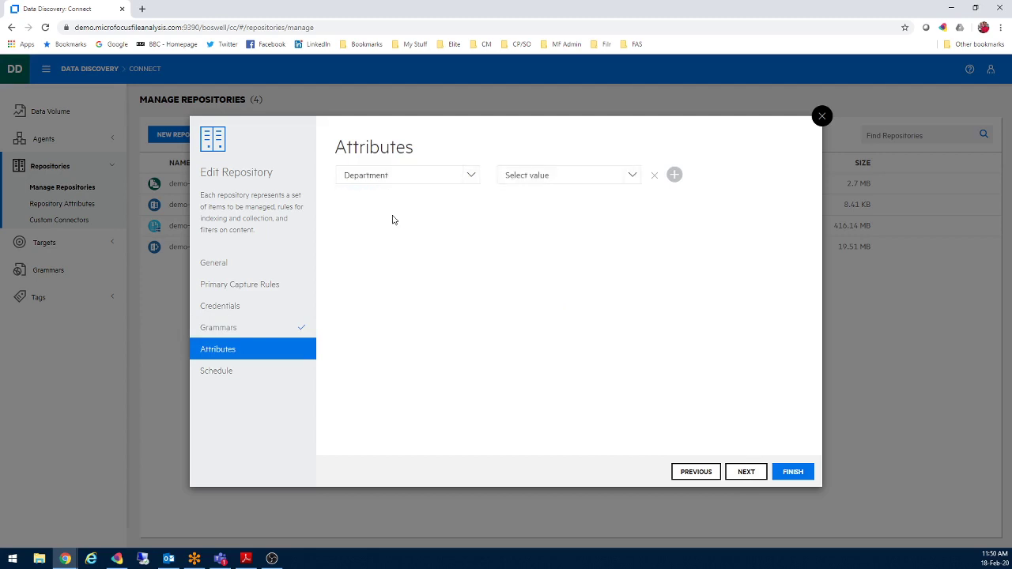
pyautogui.click(630, 177)
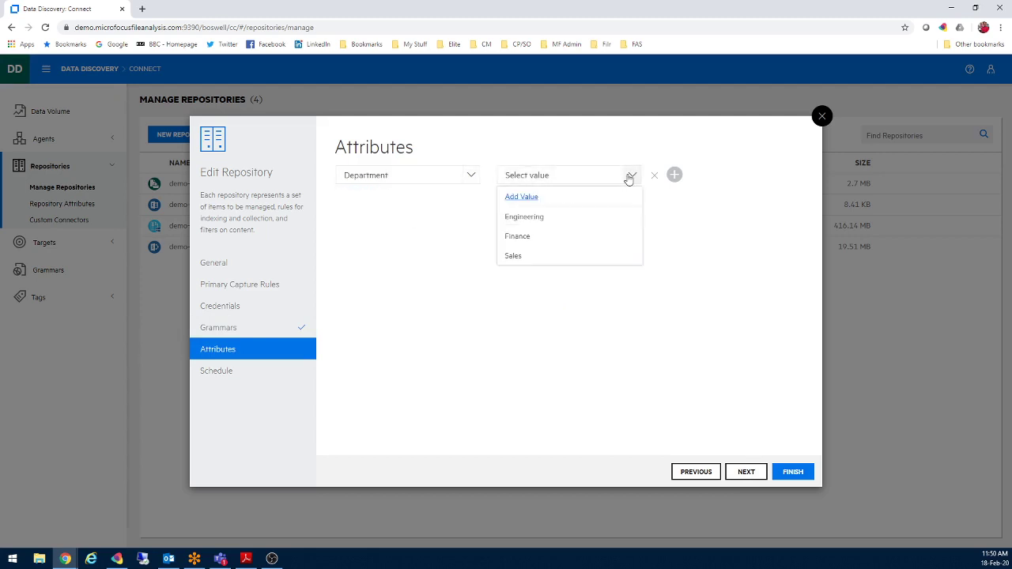
pyautogui.click(533, 236)
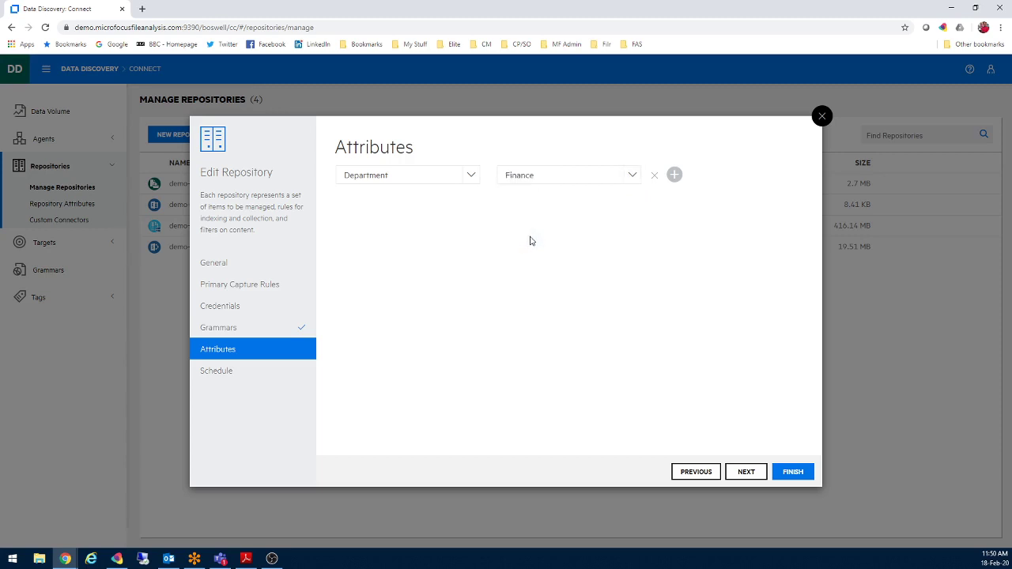
pyautogui.click(747, 474)
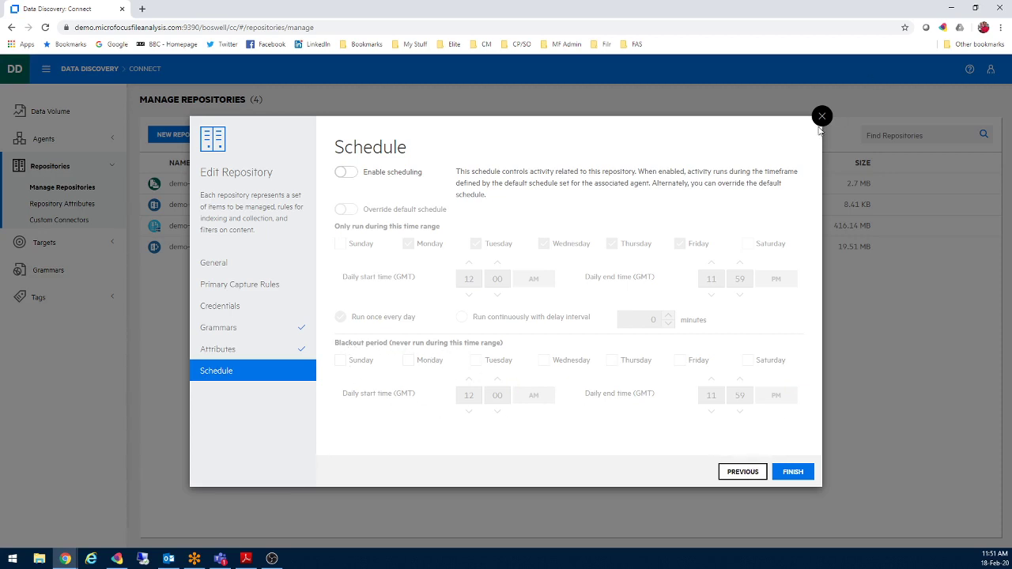
pyautogui.click(821, 117)
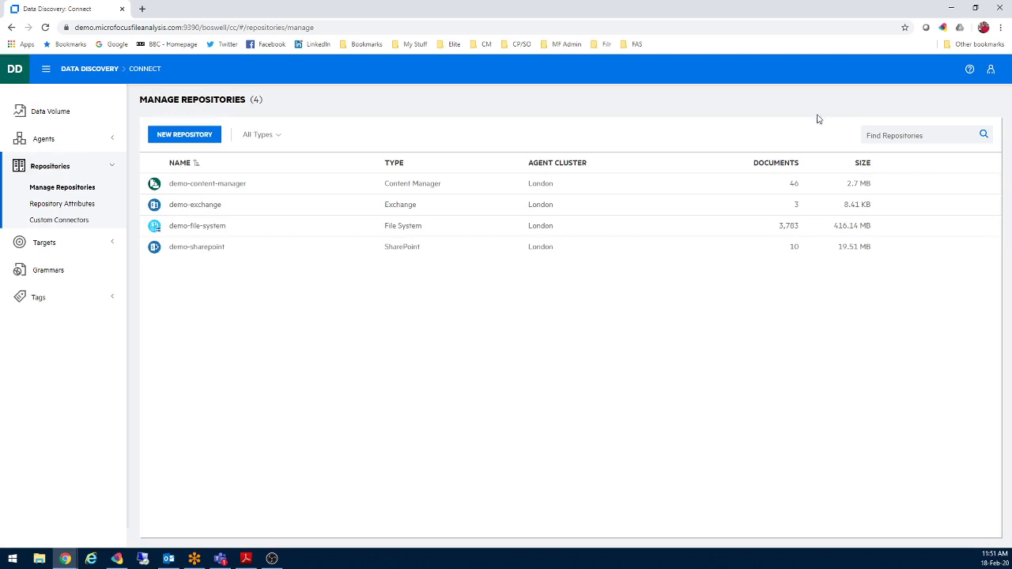
# Add a new value named Support to the Department repository attribute.
pyautogui.click(75, 208)
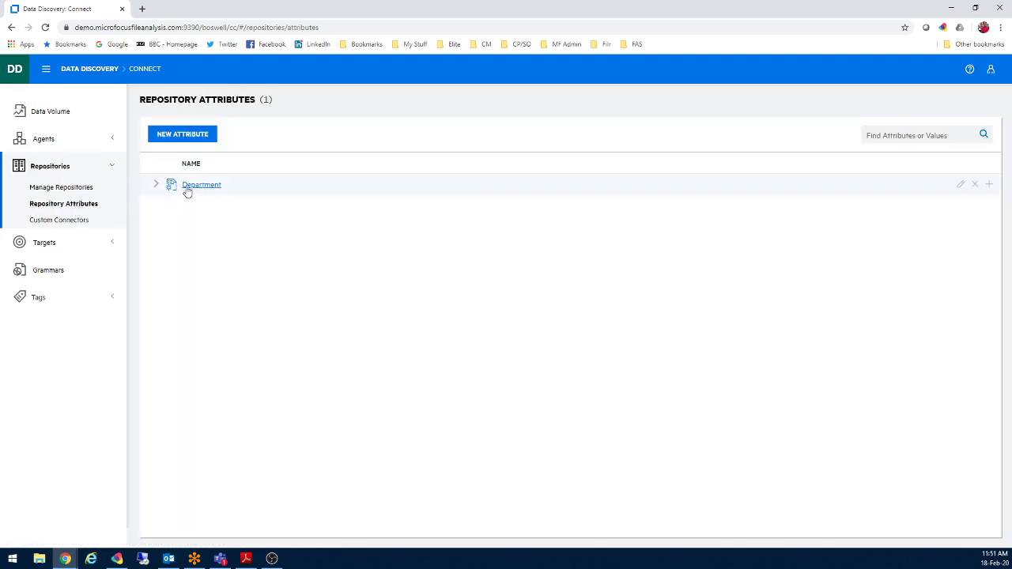
pyautogui.click(156, 186)
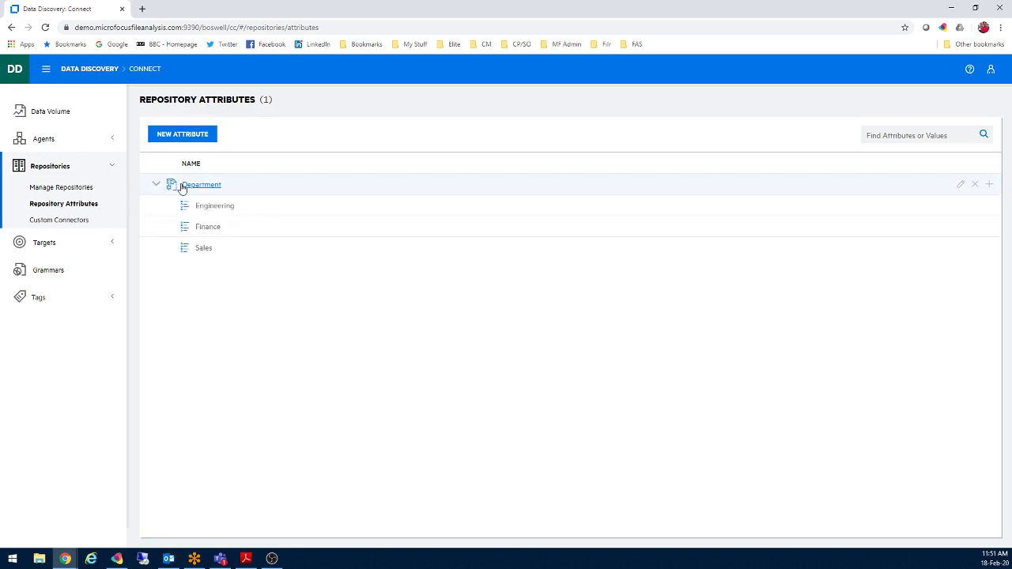
pyautogui.click(989, 186)
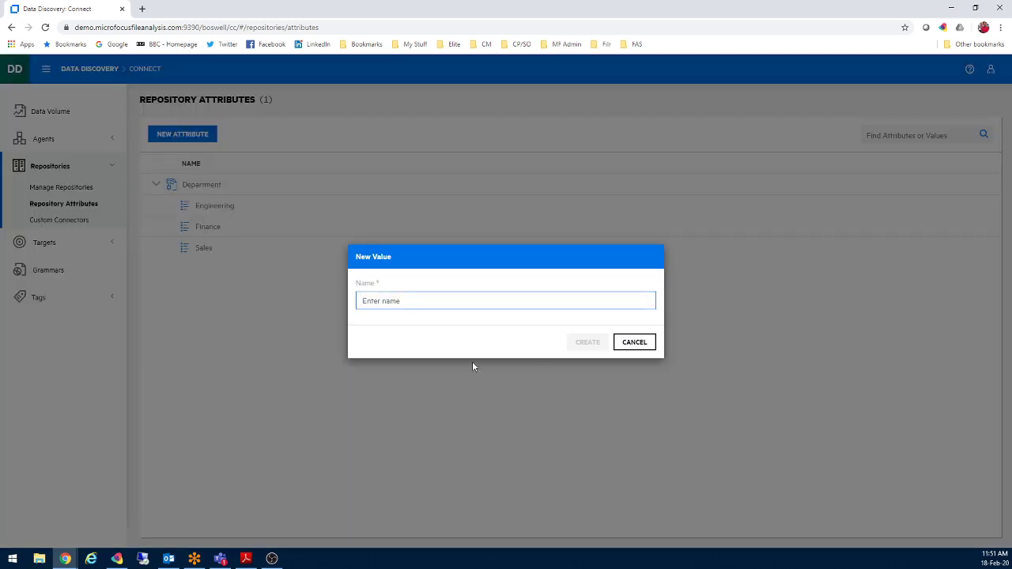
pyautogui.write('Support')
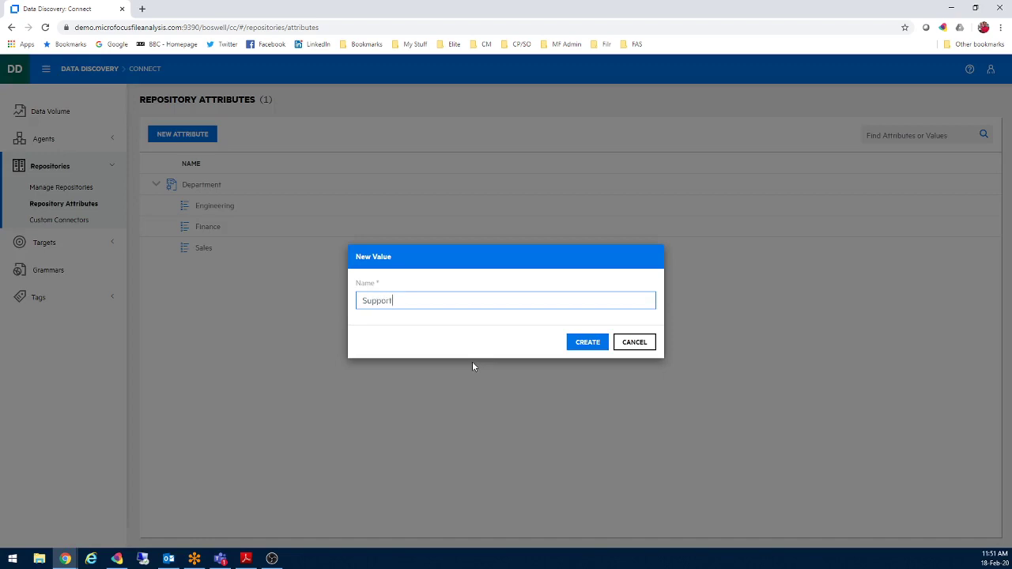
pyautogui.click(585, 341)
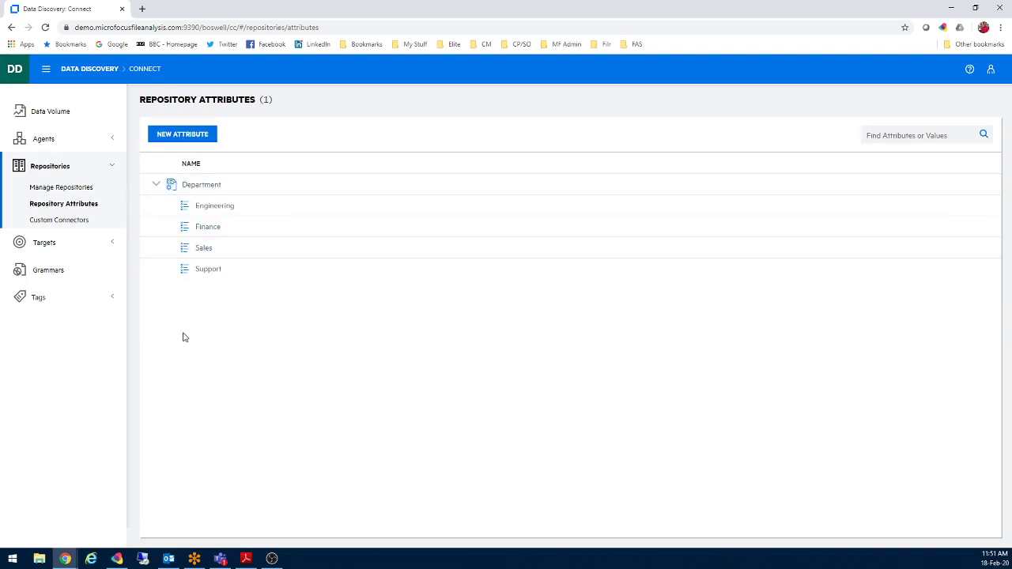
# View the custom connectors and the general settings of a new custom connector, leaving without creating one.
pyautogui.click(75, 225)
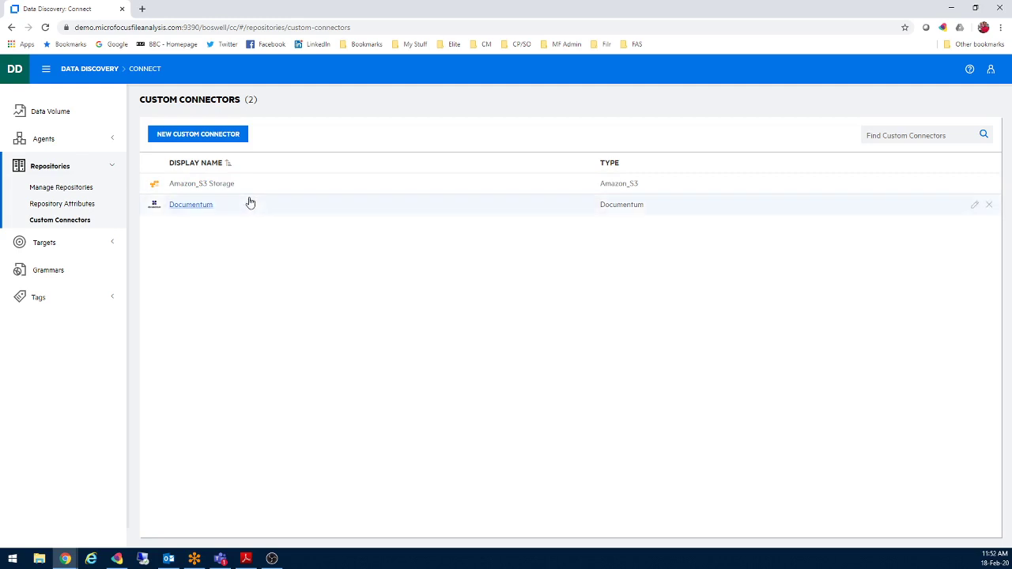
pyautogui.click(218, 137)
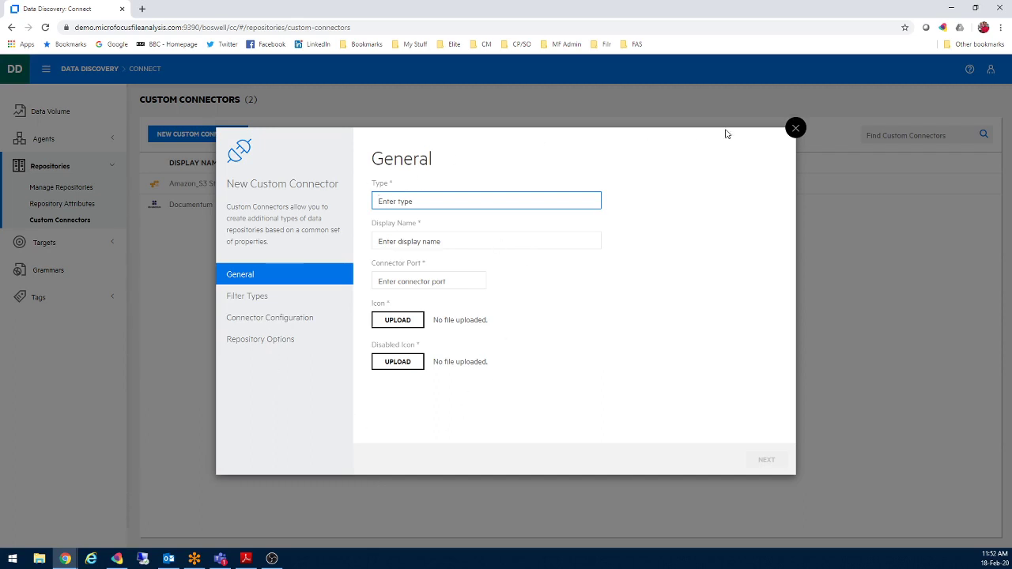
pyautogui.click(794, 128)
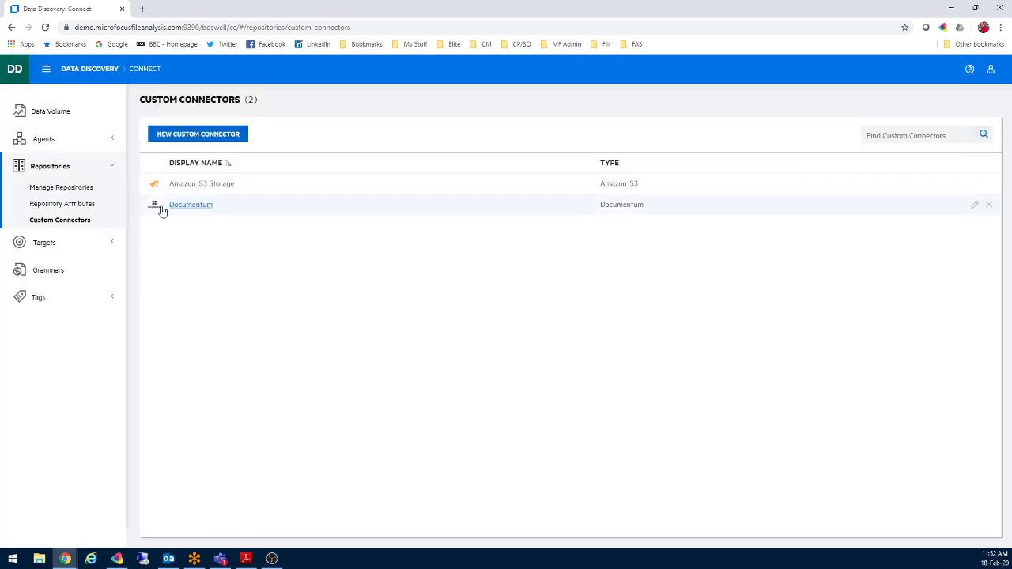
# Check the repository list and the agent clusters, and open the agent activity overview.
pyautogui.click(51, 168)
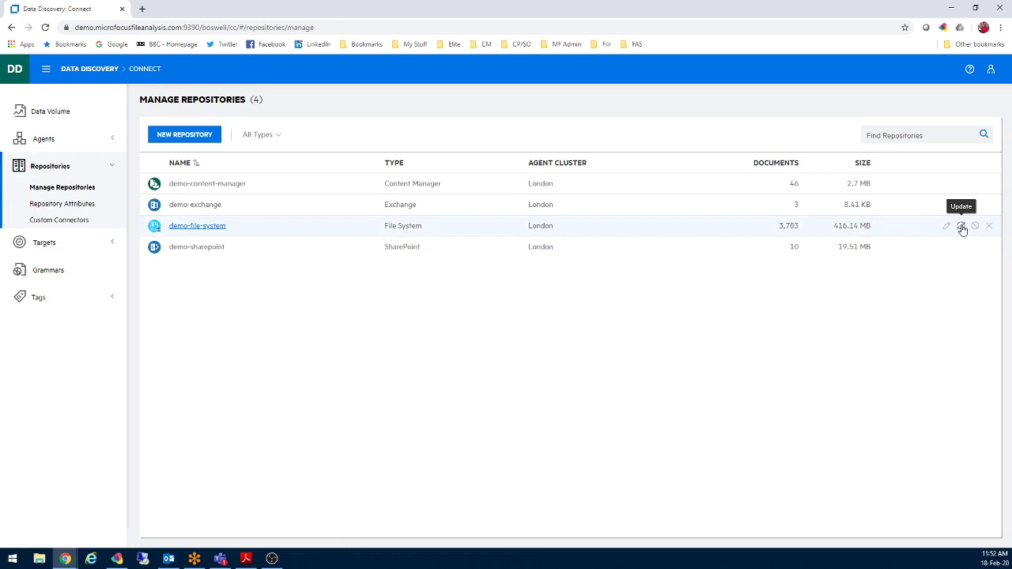
pyautogui.click(69, 142)
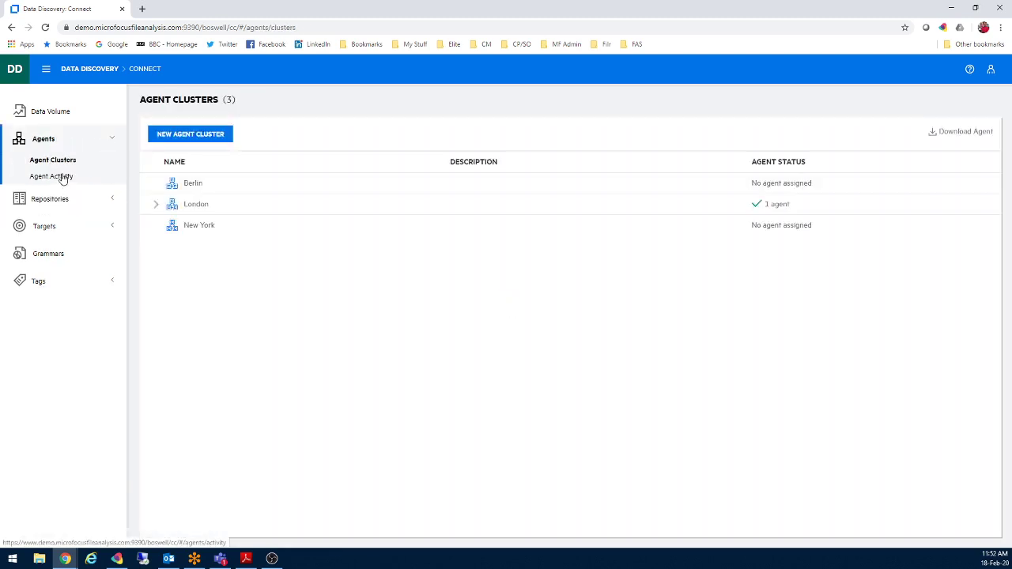
pyautogui.click(63, 177)
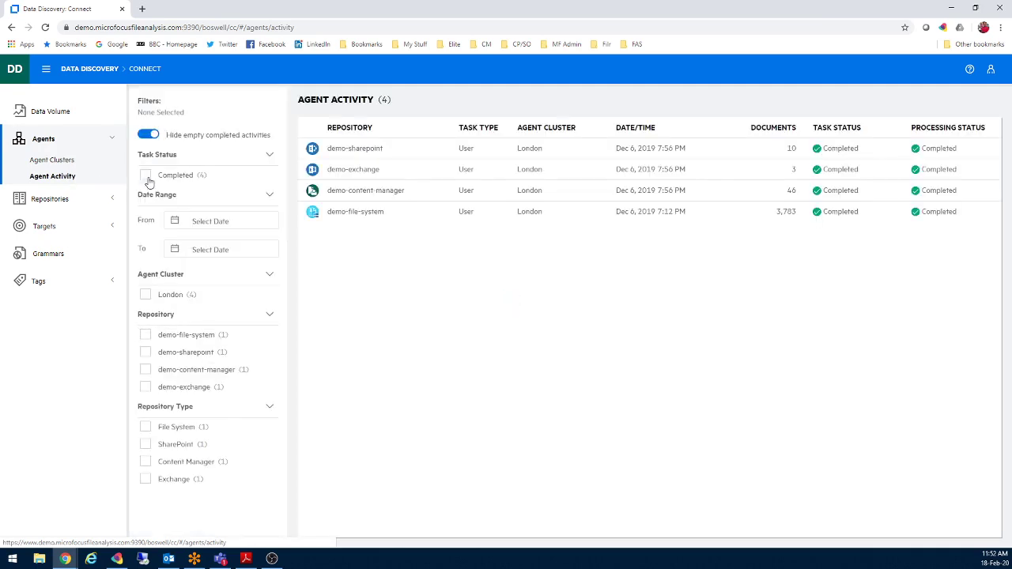